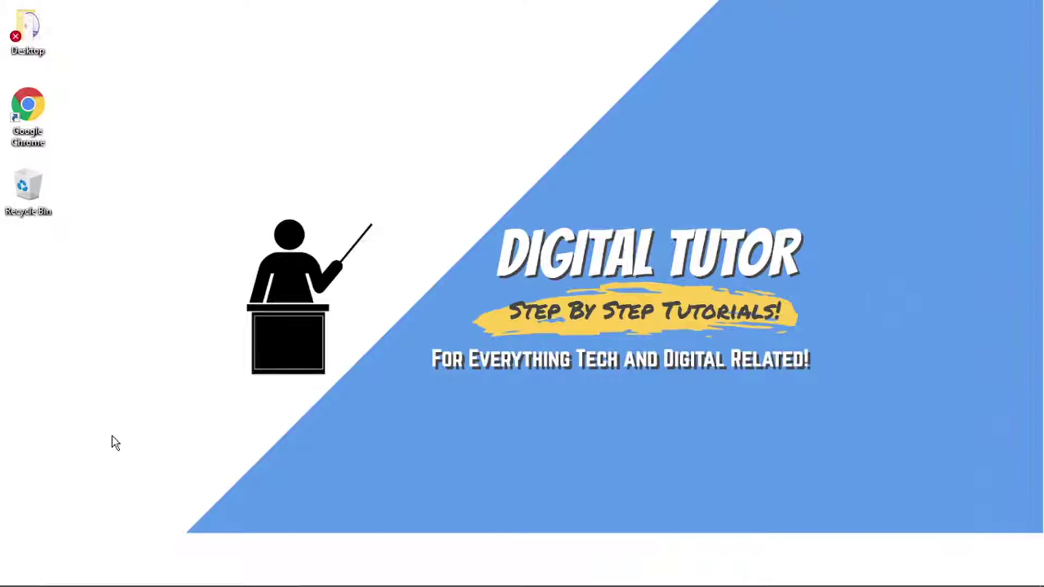
Step: Open the Windows Start menu and close it again
mouse_move(7, 582)
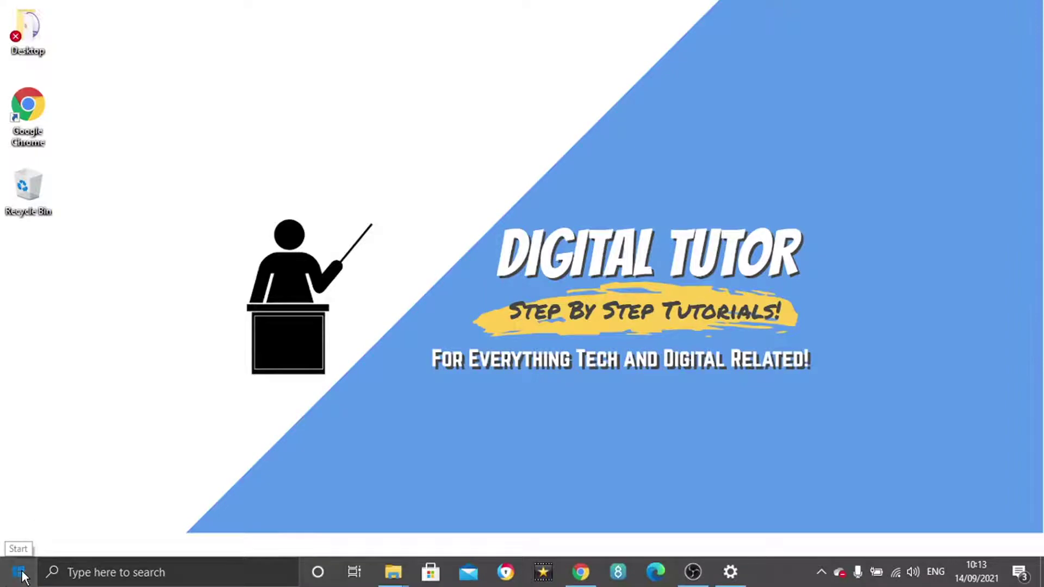
left_click(7, 583)
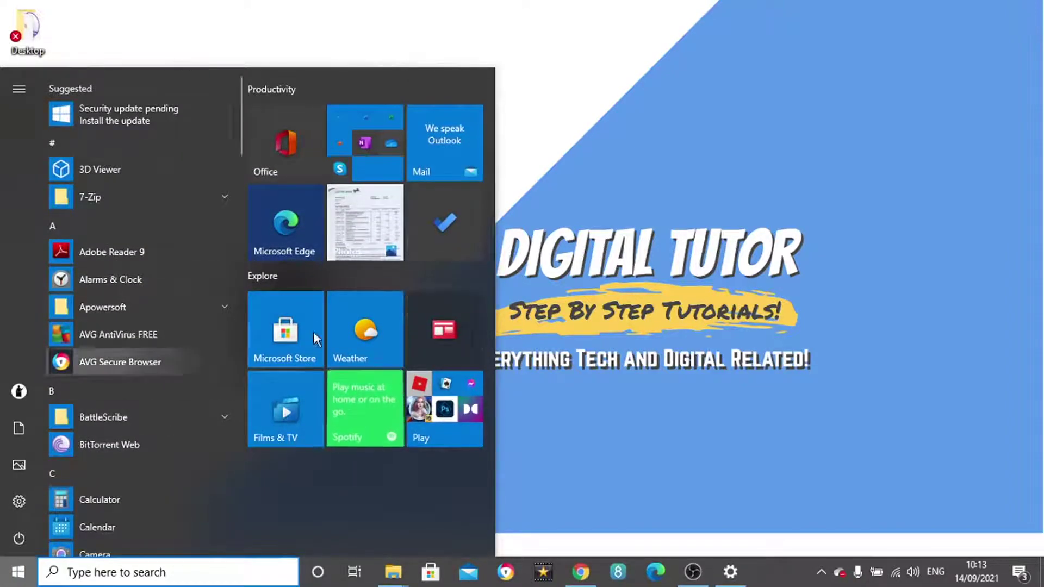
left_click(767, 340)
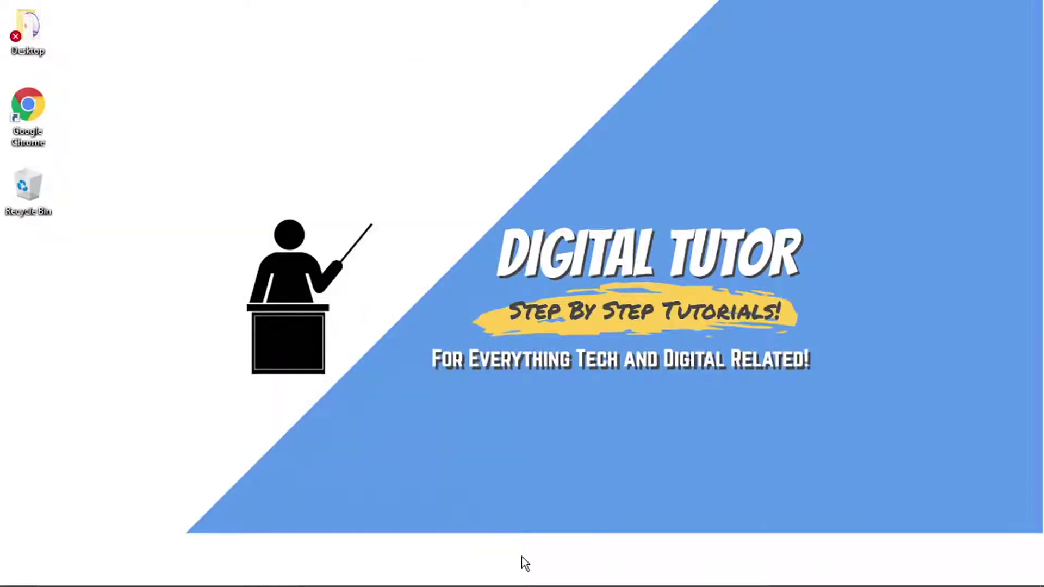
Step: Launch Chrome and search Google for 'classic shell'
left_click(581, 572)
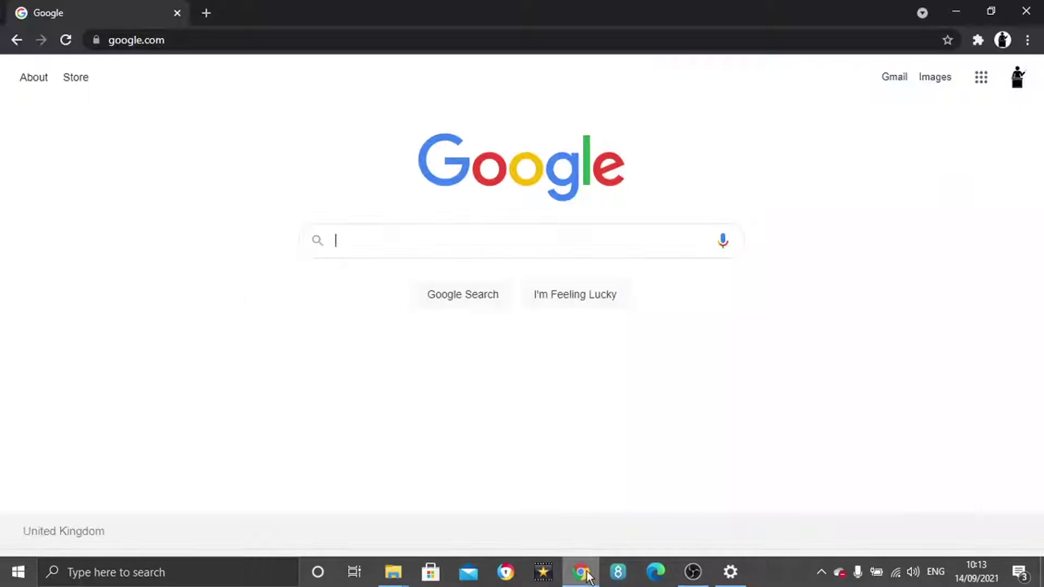
left_click(520, 249)
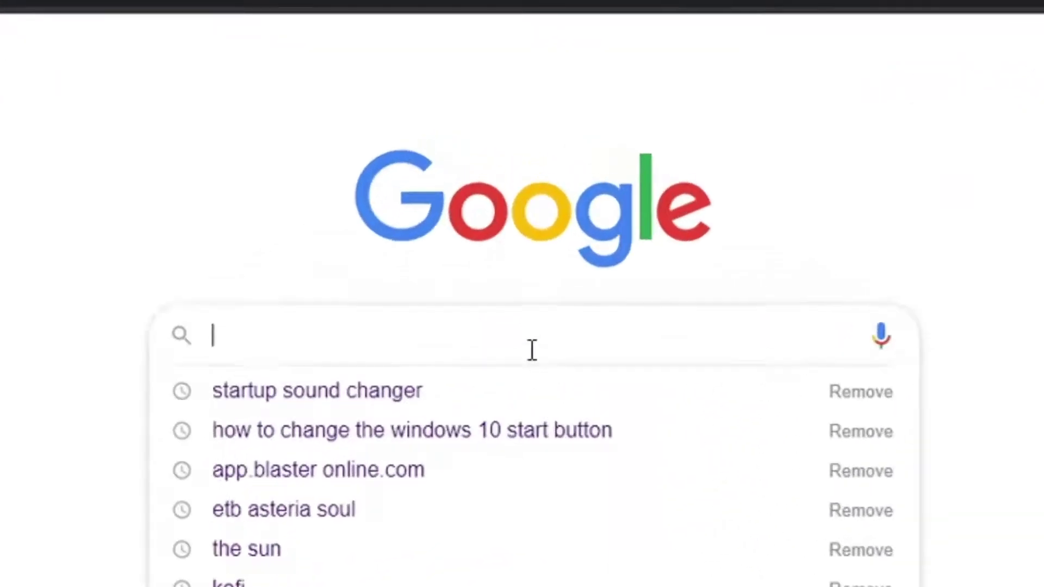
type("classic shell")
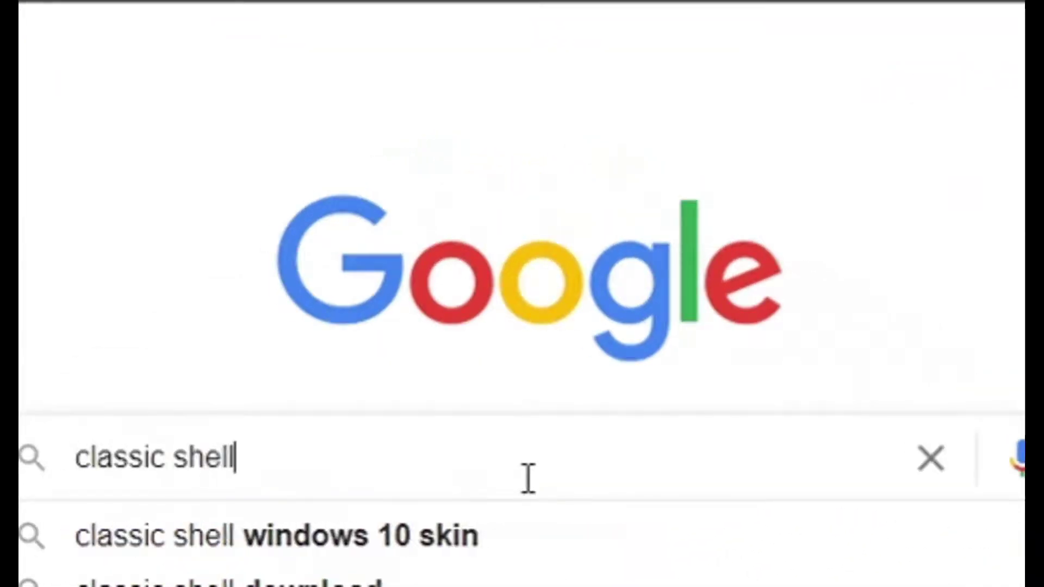
key("Return")
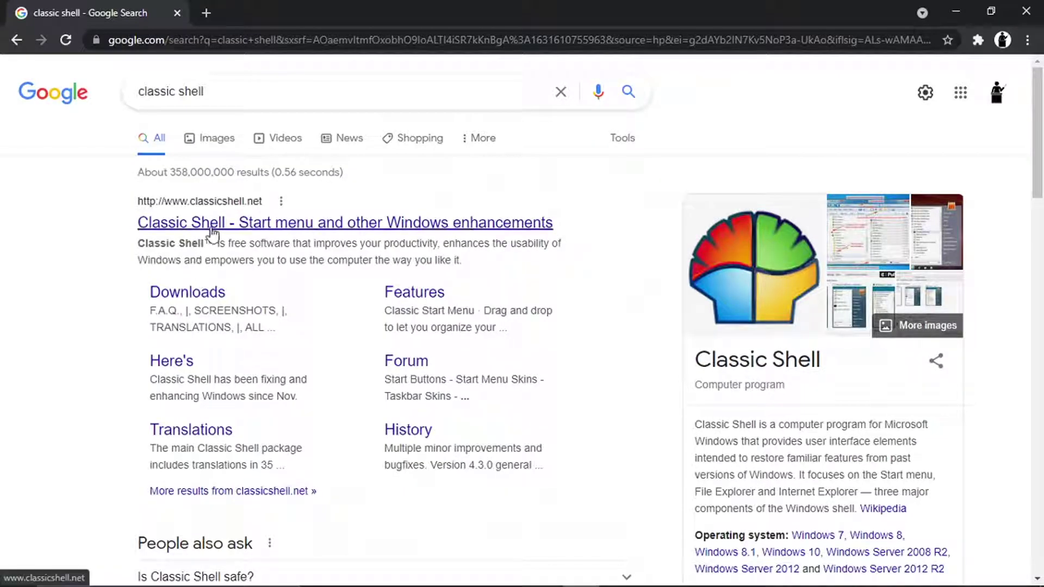
Step: From classicshell.net's download page, download ClassicShellSetup_4_3_1.exe, the English installer, on FossHub
left_click(211, 227)
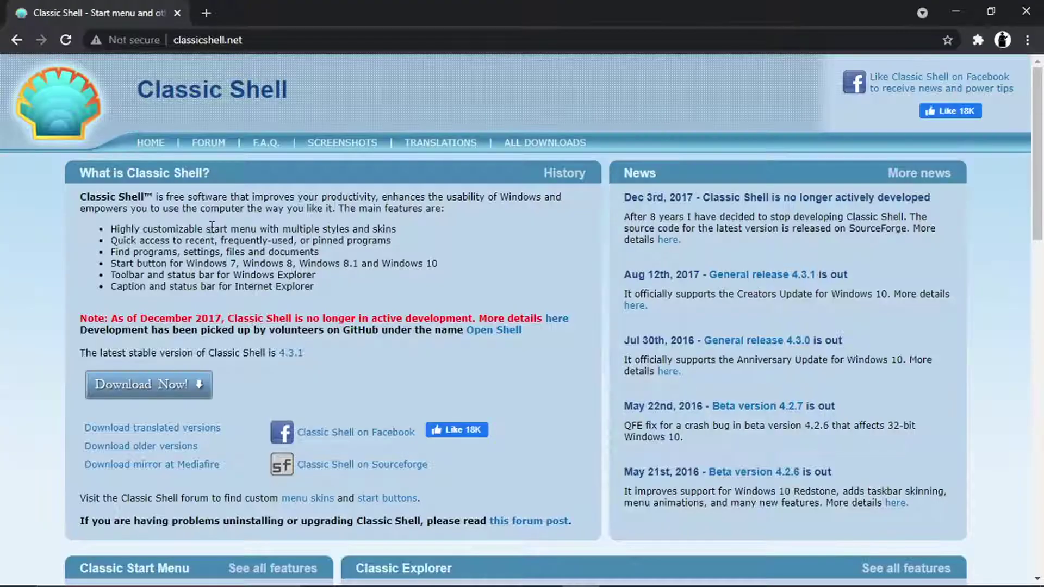
left_click(135, 387)
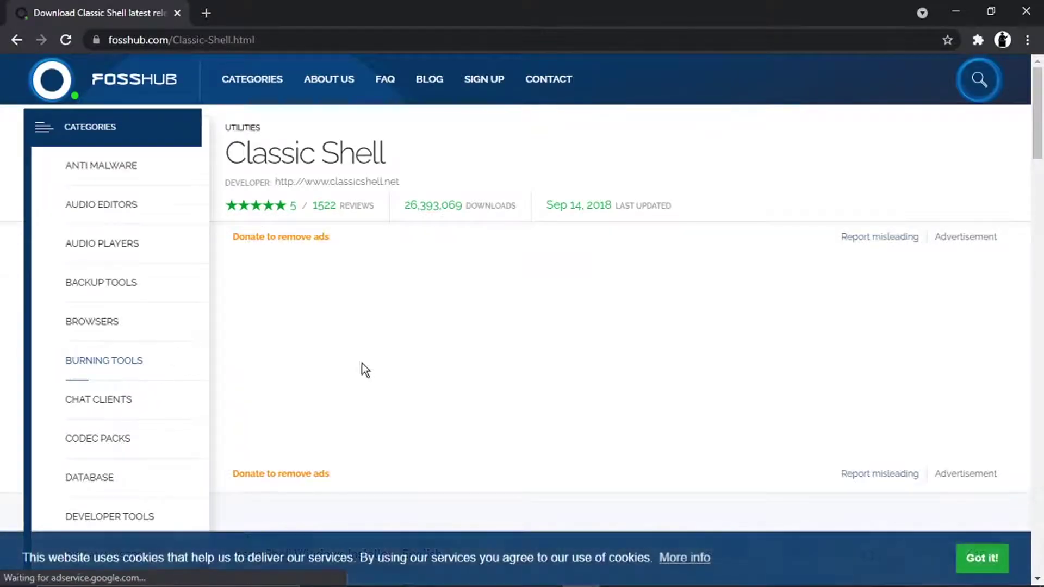
left_click_drag(1038, 130, 1038, 179)
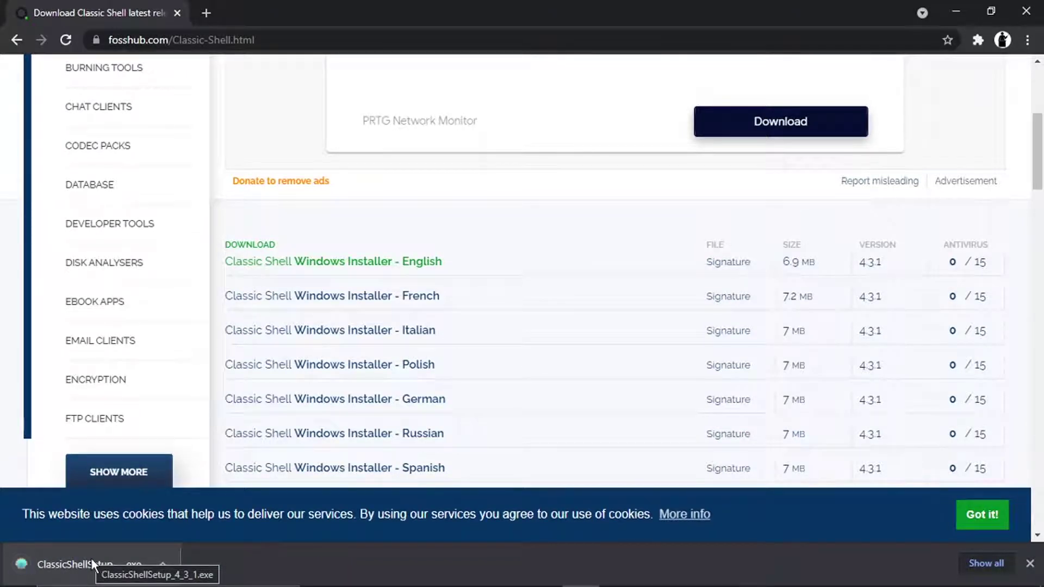
Step: Run ClassicShellSetup_4_3_1.exe, accept the licence, keep the default features and install
left_click(91, 560)
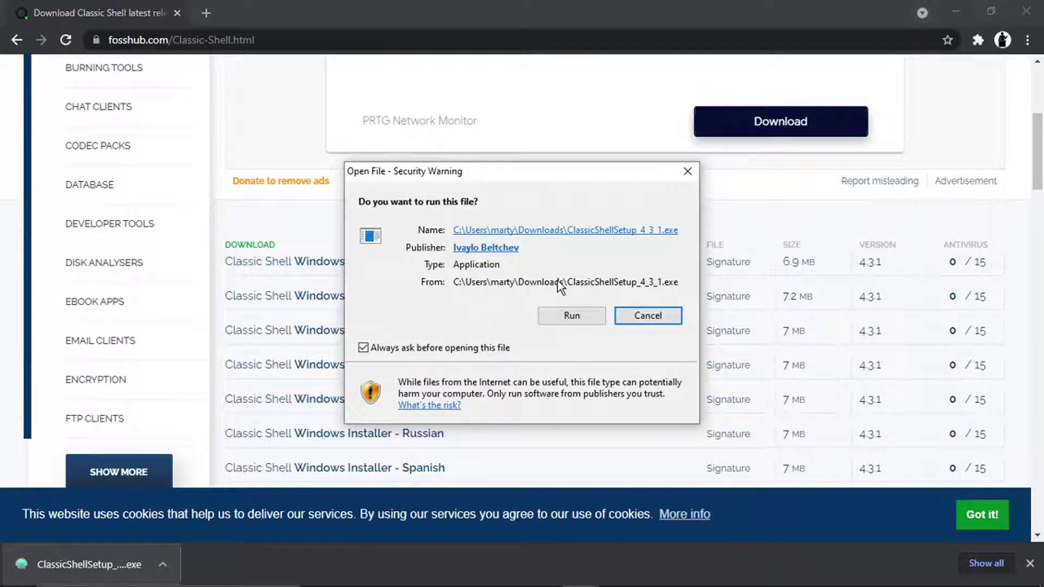
left_click(571, 316)
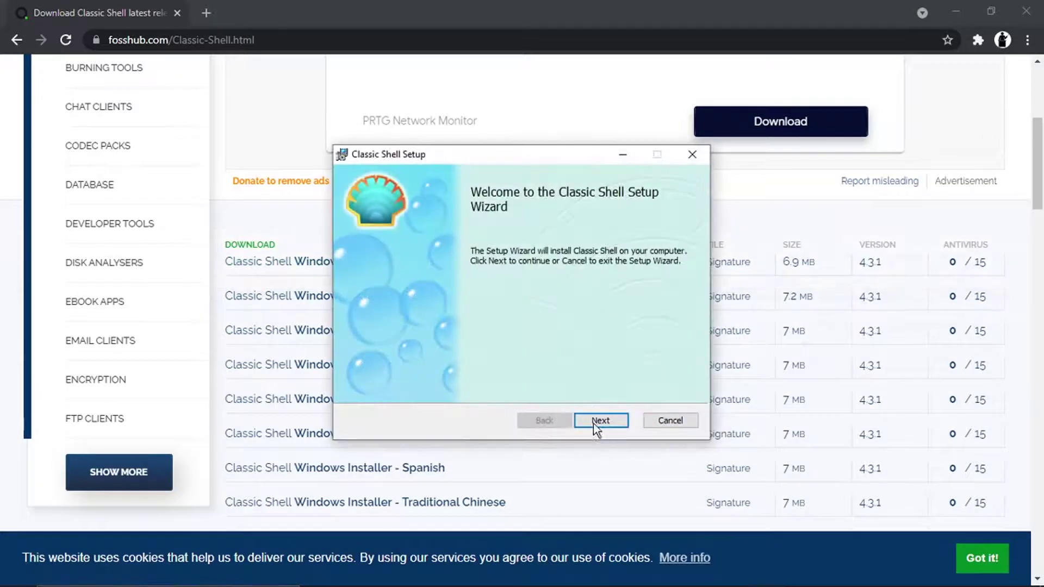
left_click(598, 421)
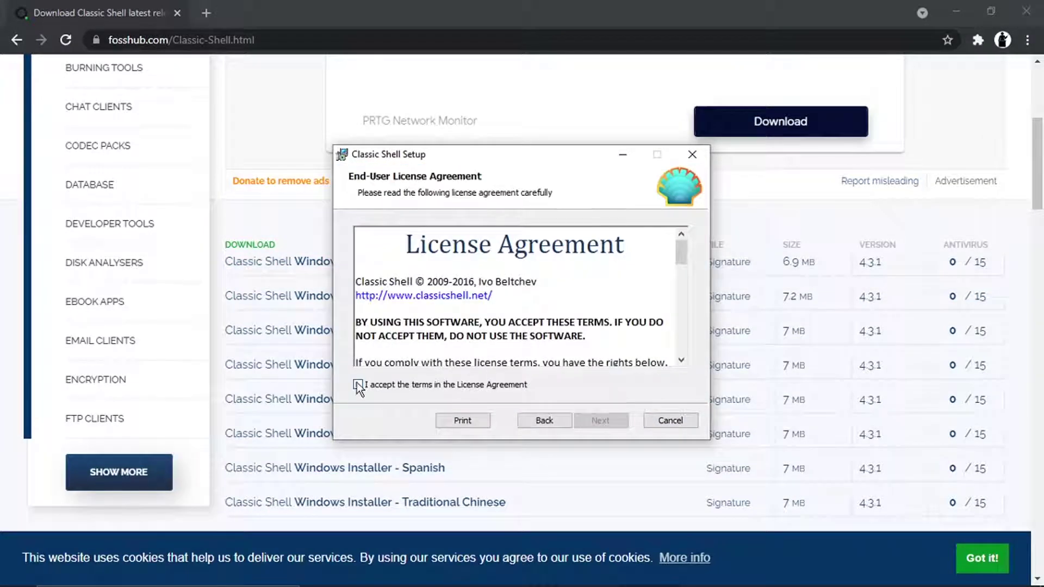
left_click(358, 385)
left_click(605, 422)
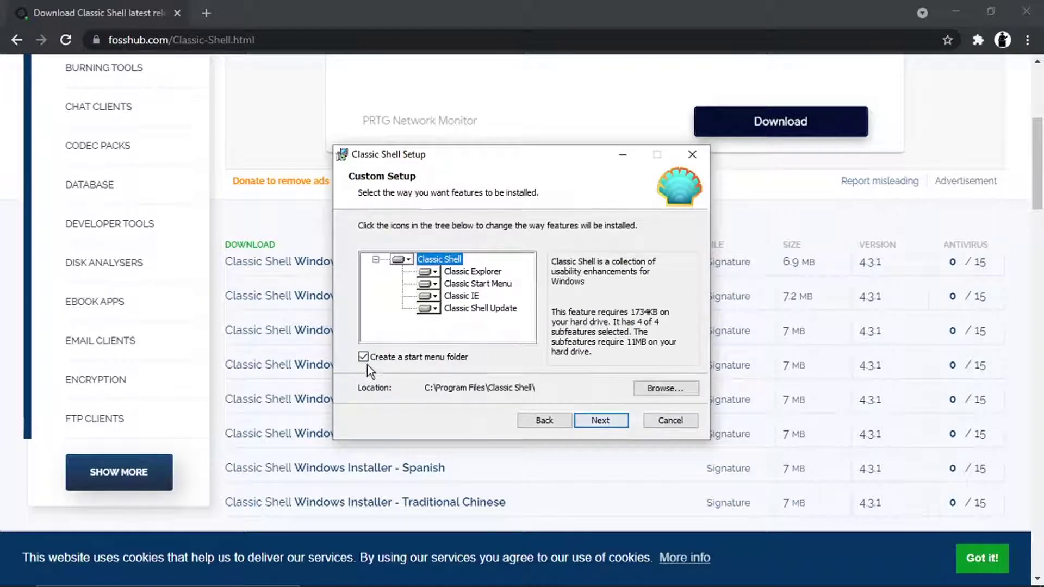
left_click(600, 420)
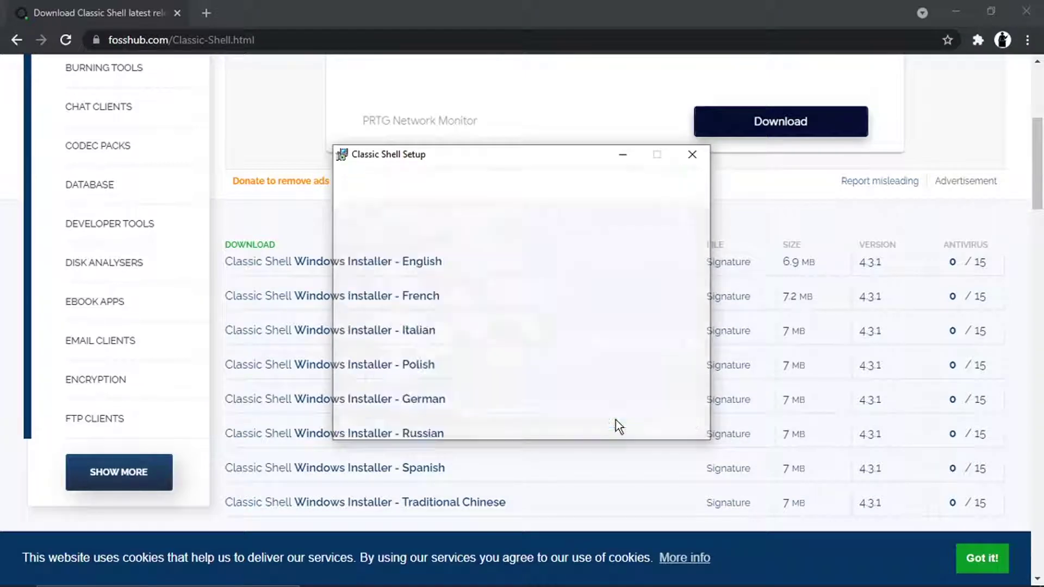
left_click(617, 422)
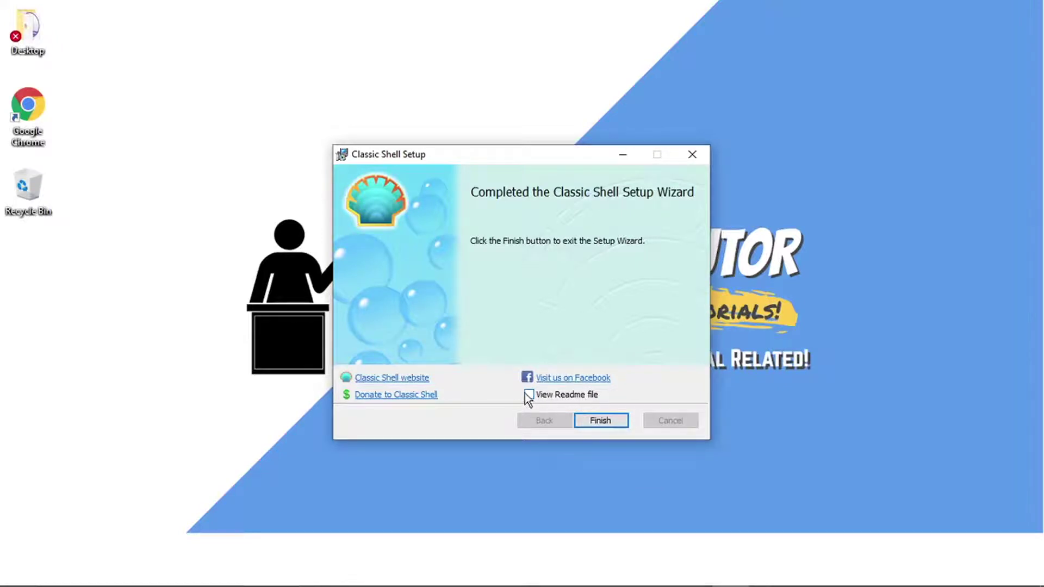
Step: Close the finished setup, open Classic Start Menu settings, search 'classic she', then dismiss the search panel
left_click(600, 419)
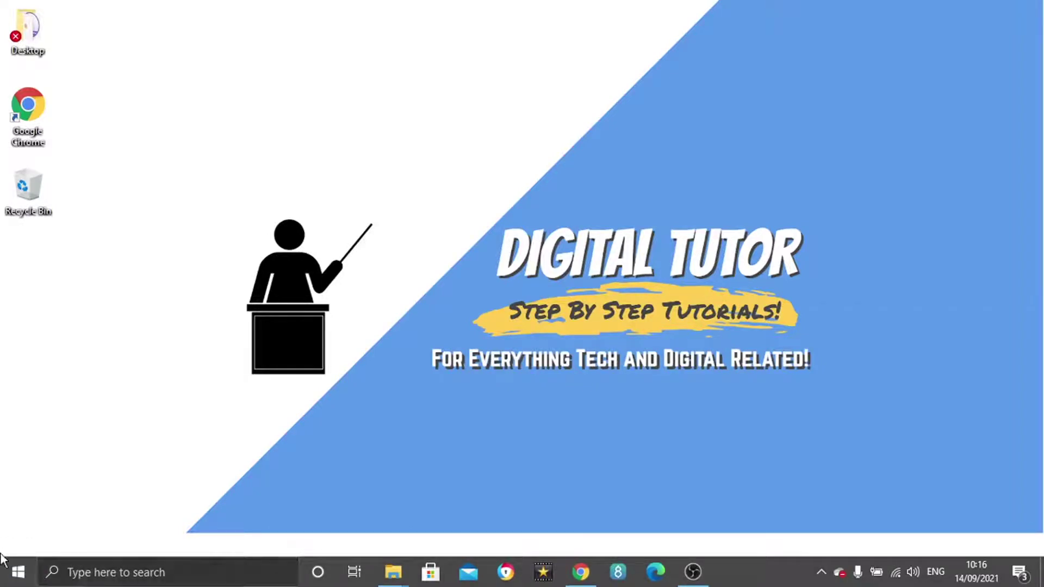
left_click(20, 566)
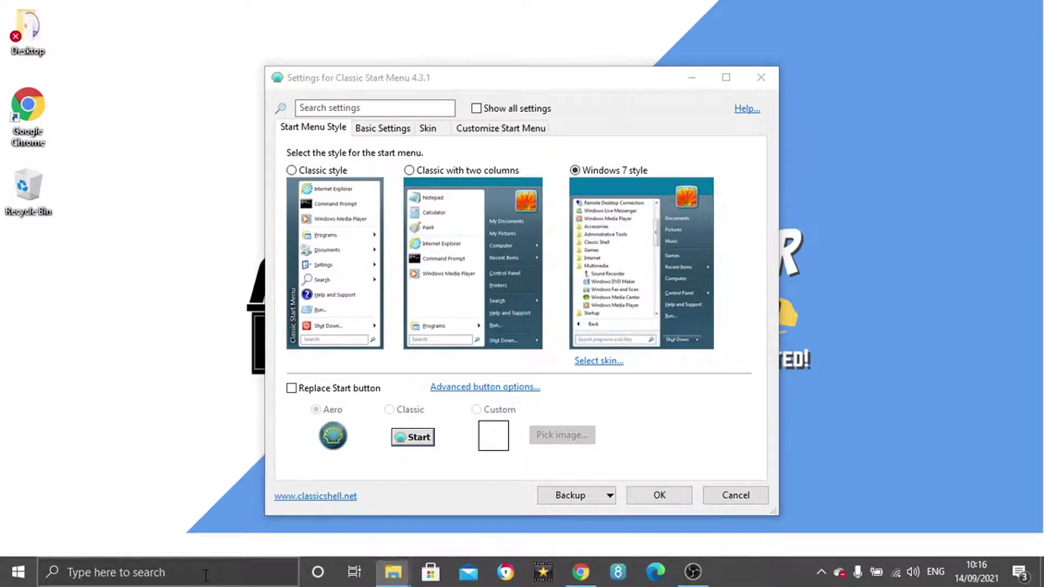
left_click(209, 576)
type("claa")
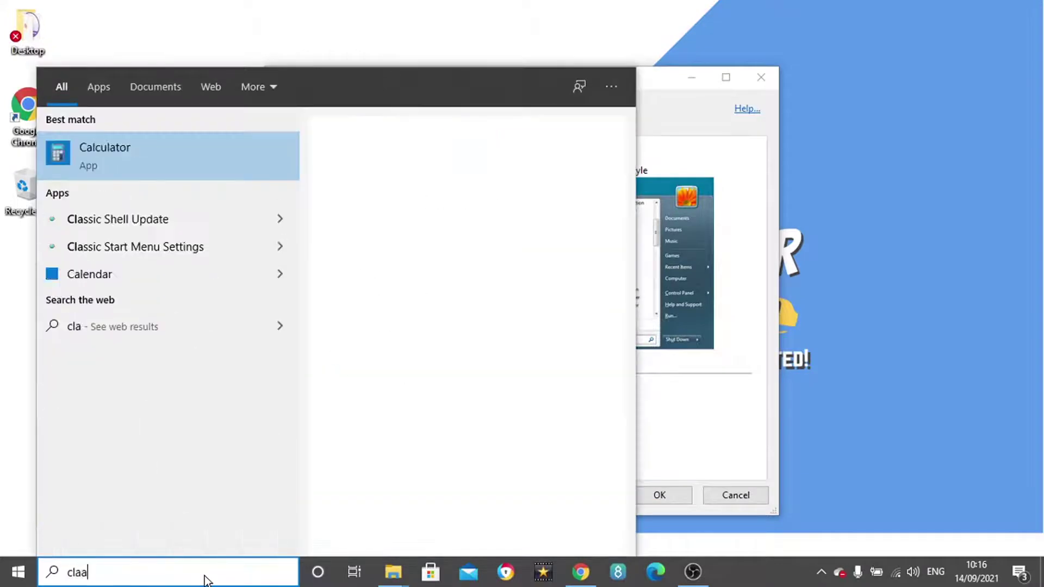
key("BackSpace")
type("ss")
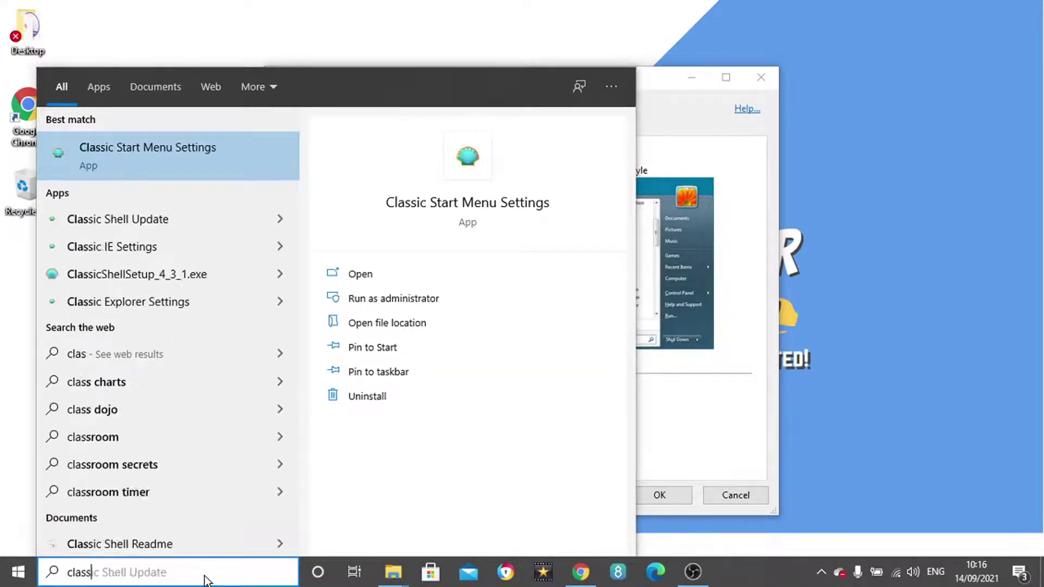
type("ic she")
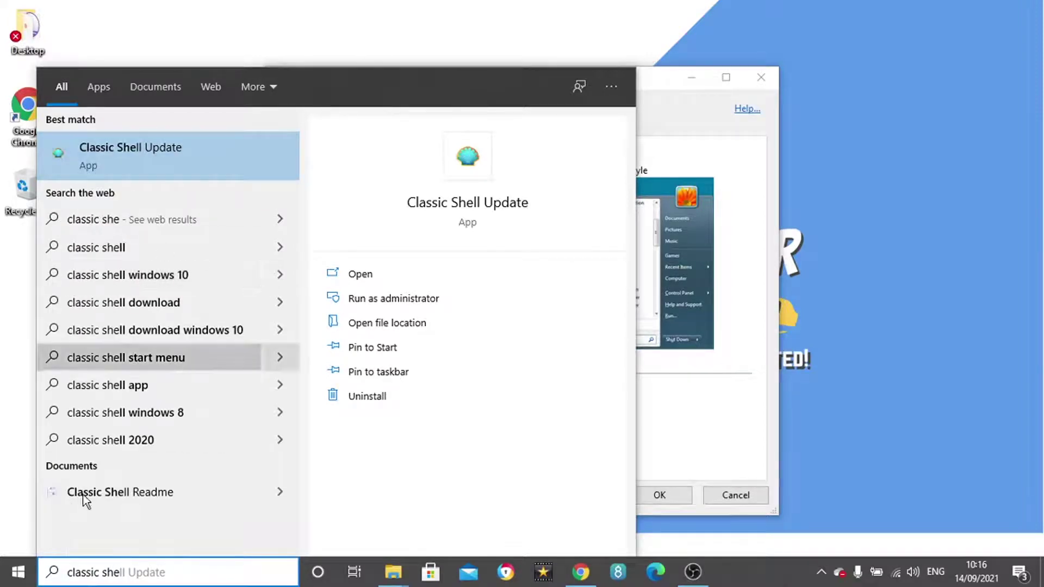
left_click(14, 575)
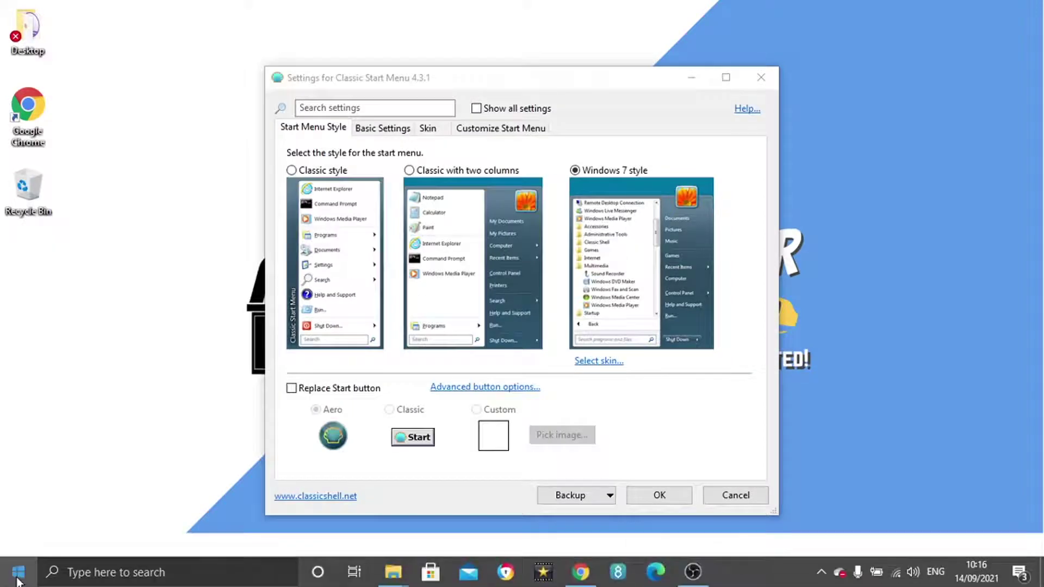
Step: Preview the classic start menu, then enable Replace Start button with the Aero style
left_click(18, 572)
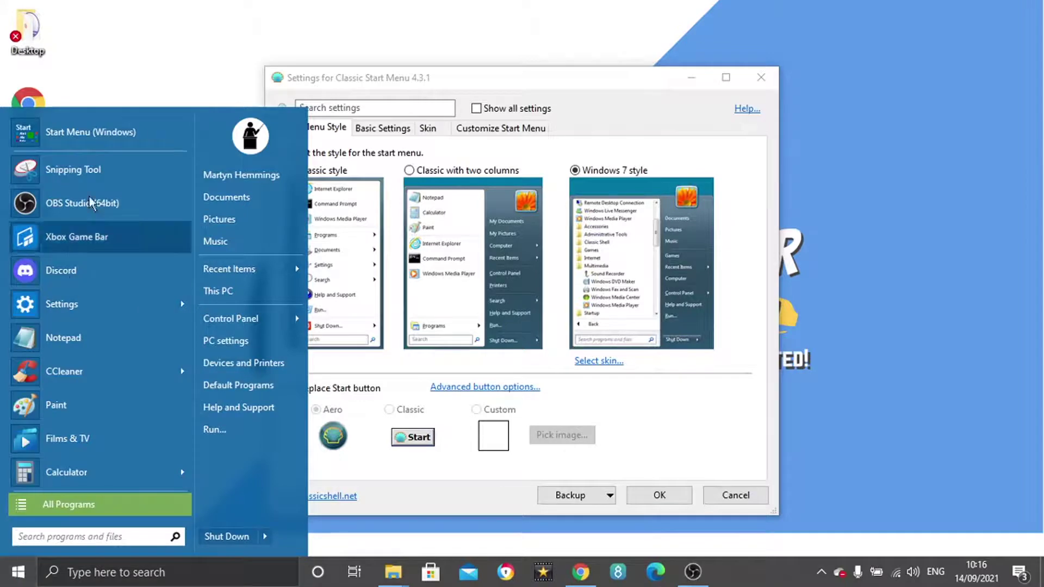
left_click(378, 397)
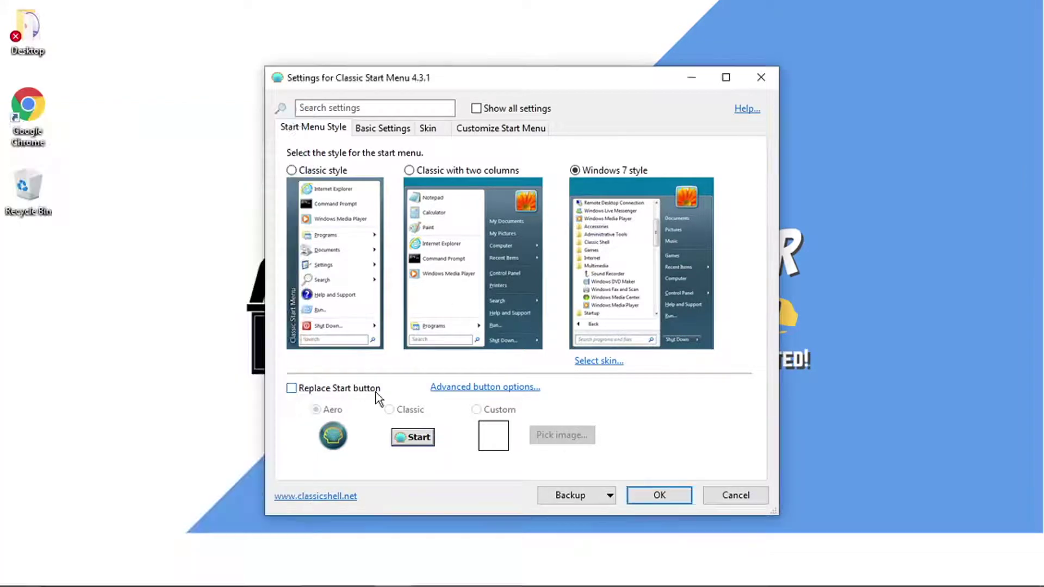
left_click(294, 390)
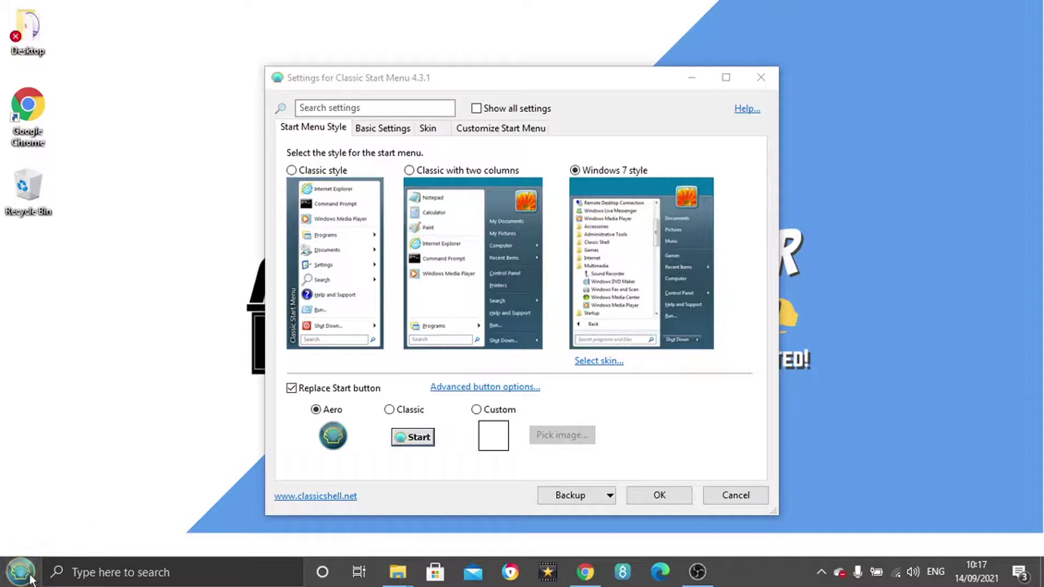
Step: Set the Start button to Custom, trying man-1459246_1280 before choosing the Watermark image from Digital Tutor
left_click(477, 410)
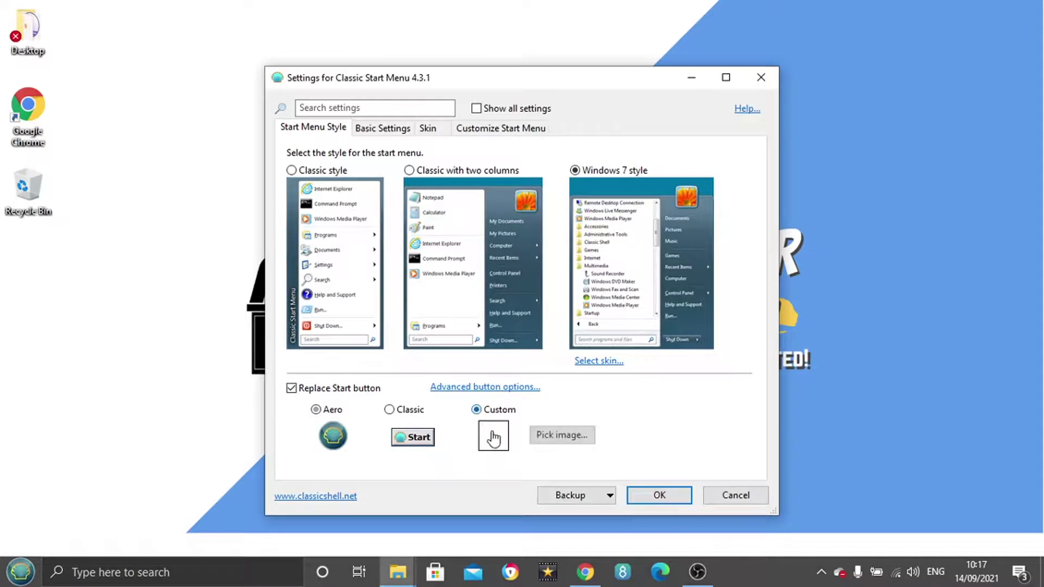
left_click(559, 433)
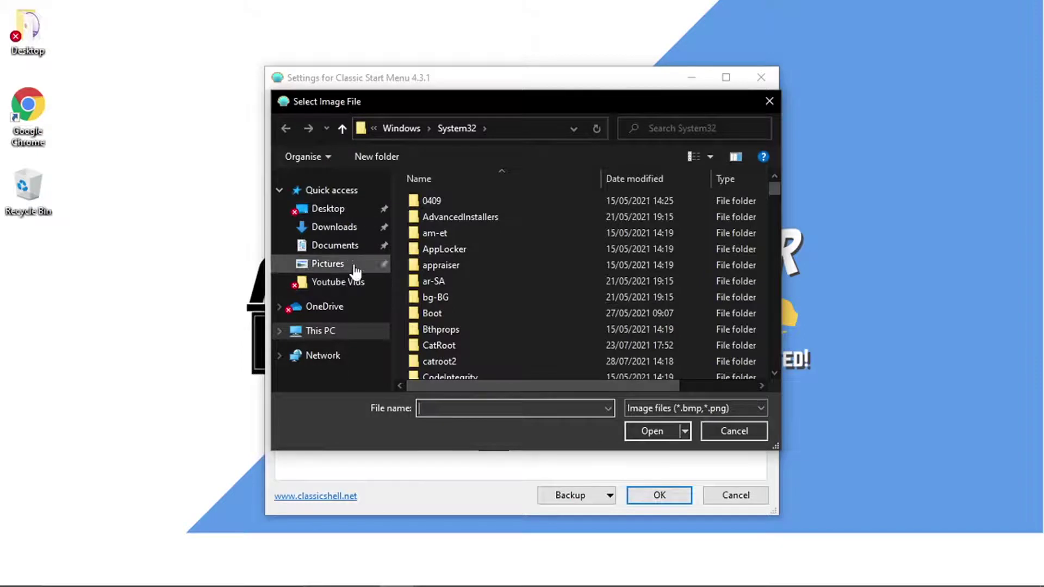
left_click(346, 286)
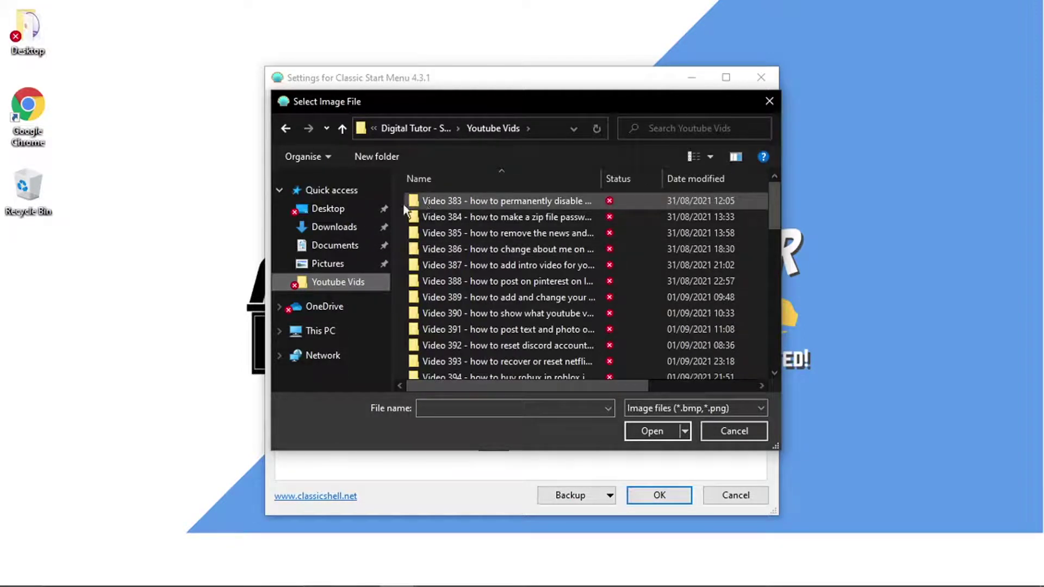
left_click(315, 209)
double_click(491, 199)
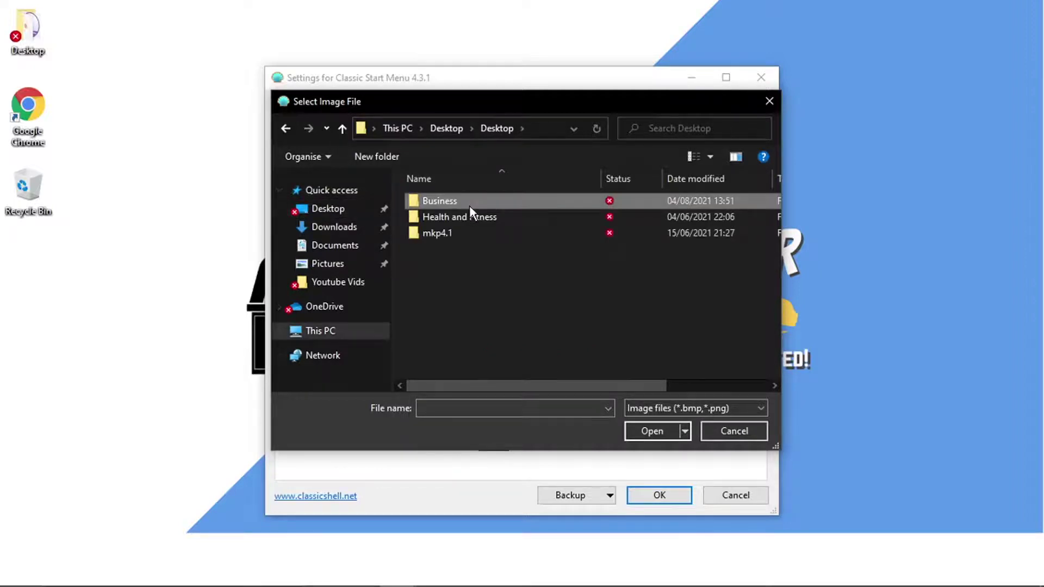
double_click(469, 207)
double_click(459, 229)
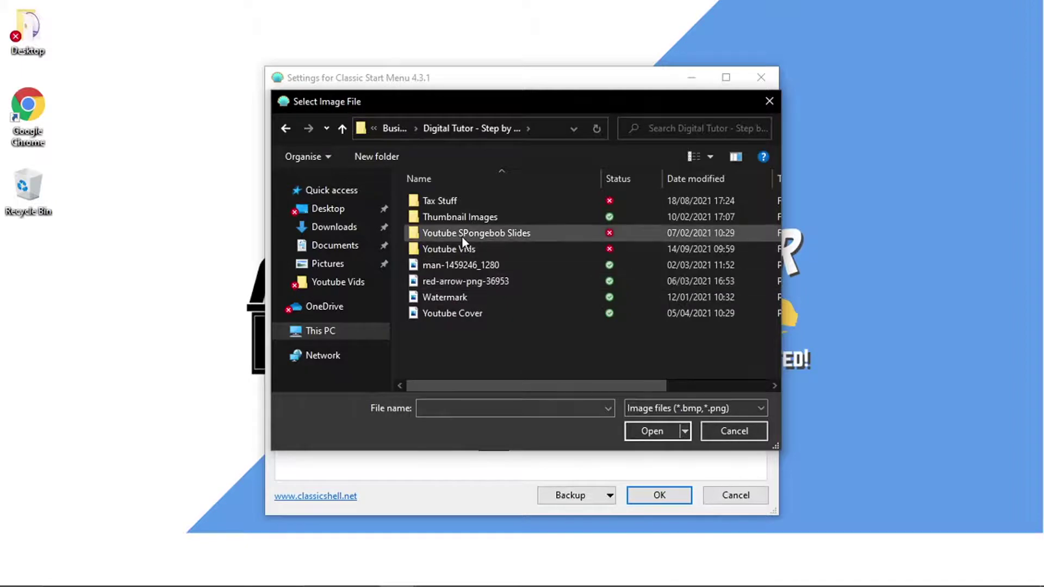
double_click(484, 266)
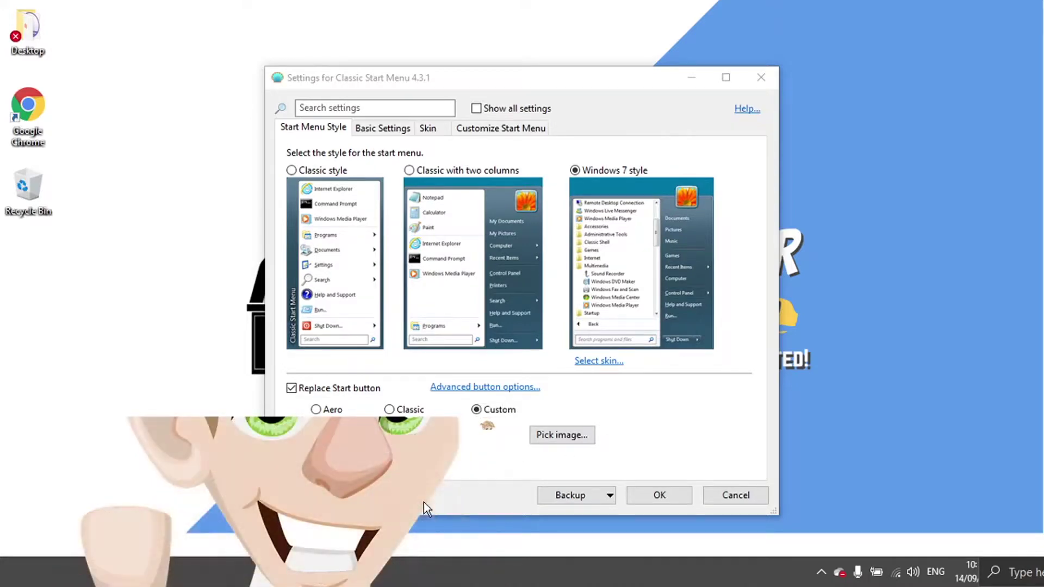
left_click(561, 435)
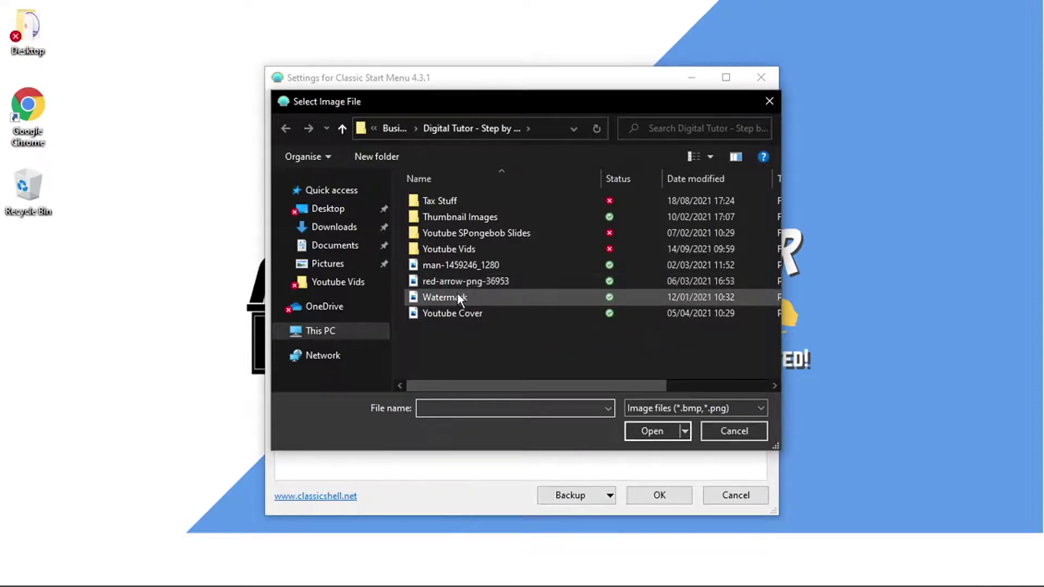
double_click(460, 297)
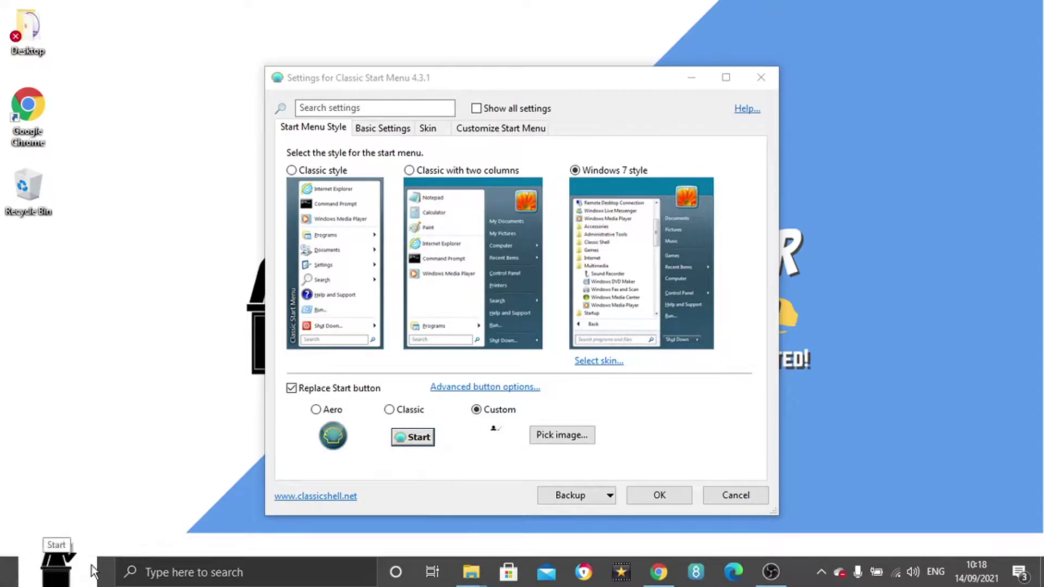
Step: Save the settings with OK, then test the custom Start button's Classic menu and close it
left_click(605, 455)
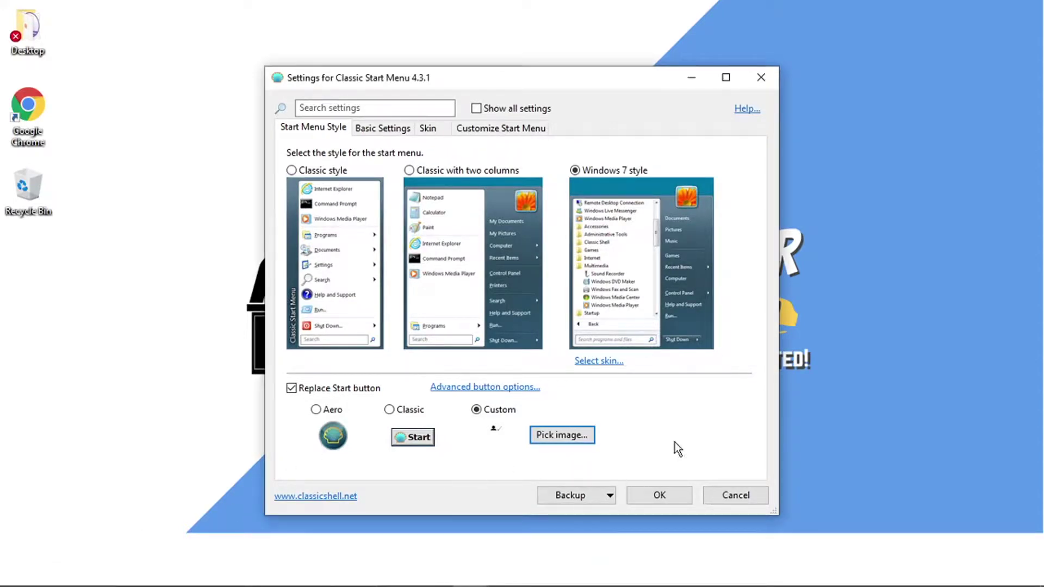
left_click(658, 495)
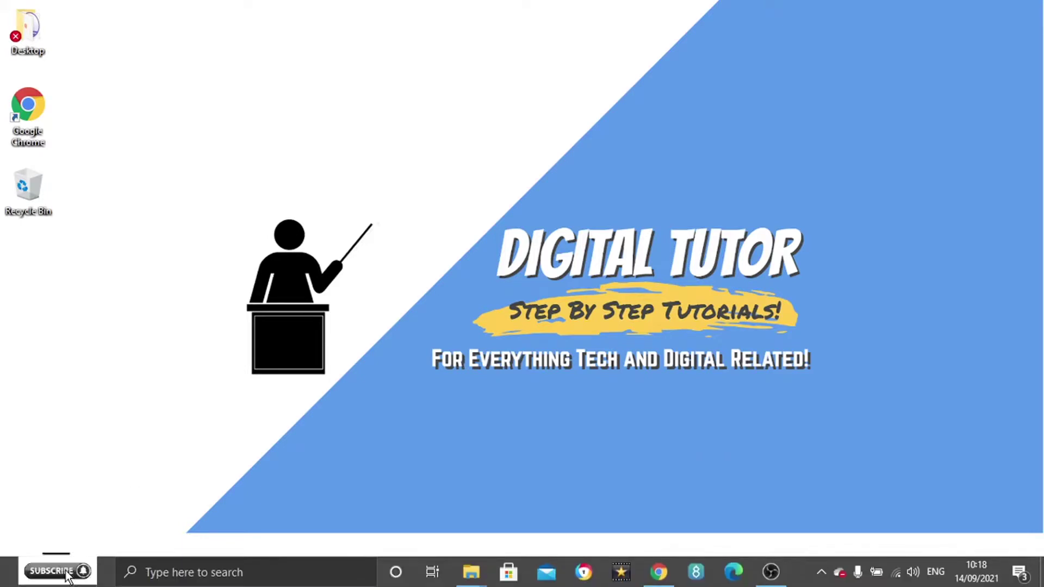
left_click(66, 575)
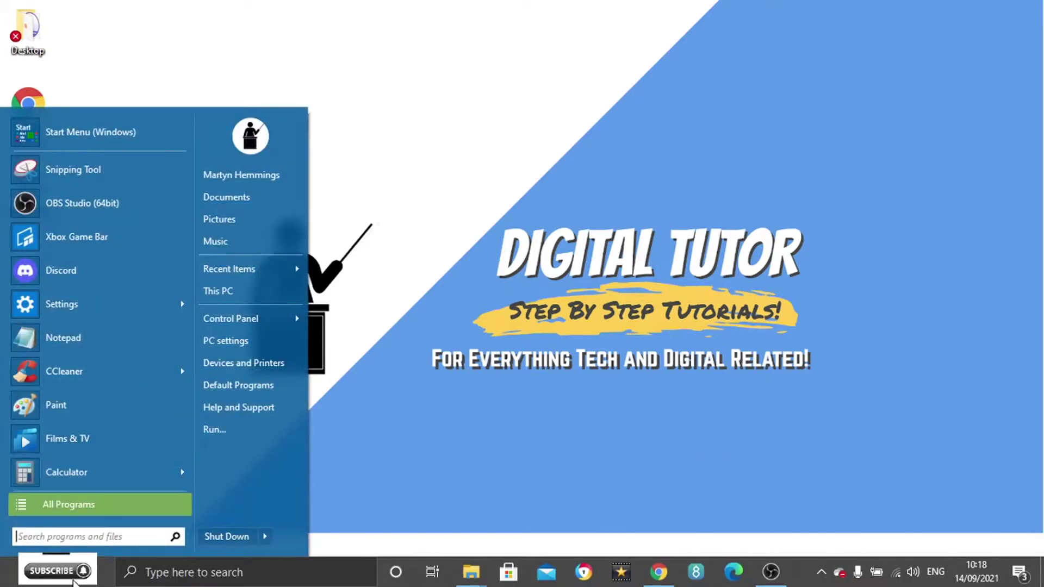
left_click(425, 464)
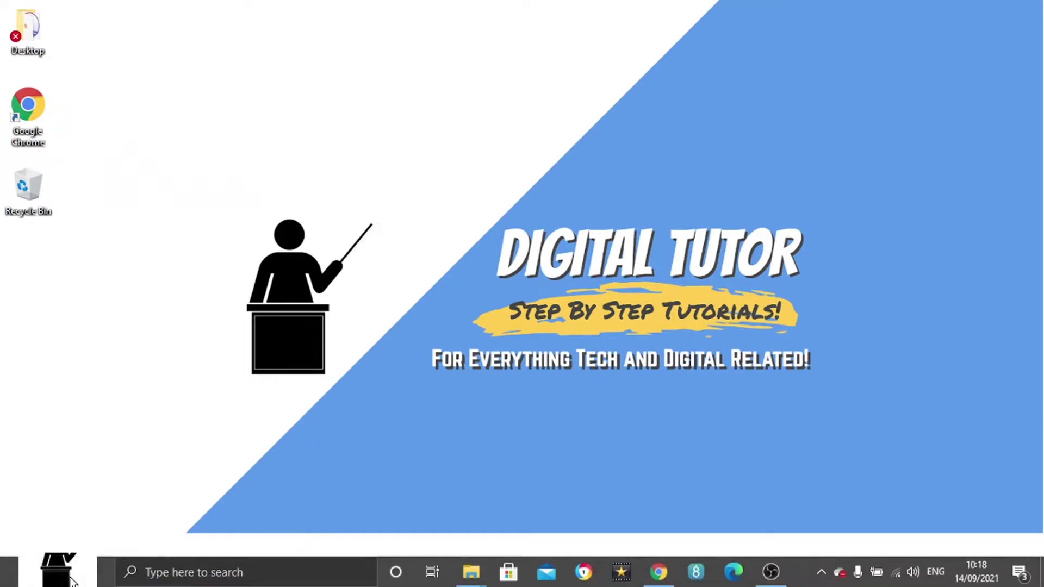